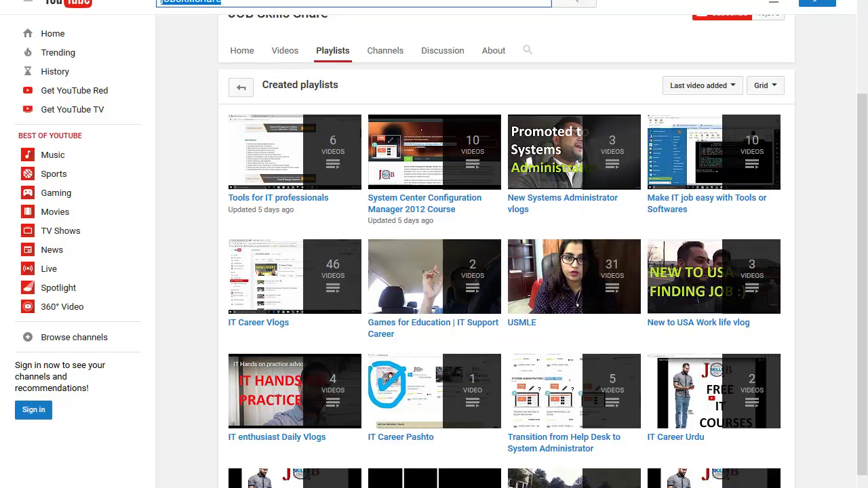
- Scroll up and down the JOB Skills Share channel page
scroll(693, 195, up, 2)
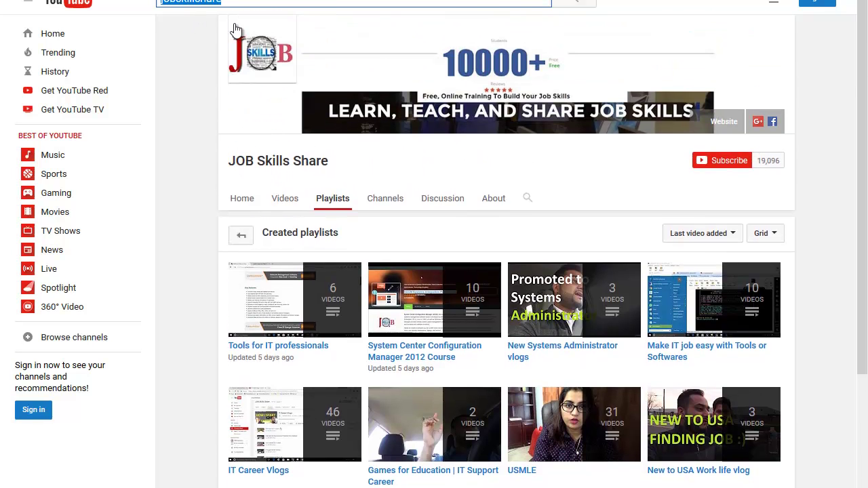
scroll(694, 194, down, 2)
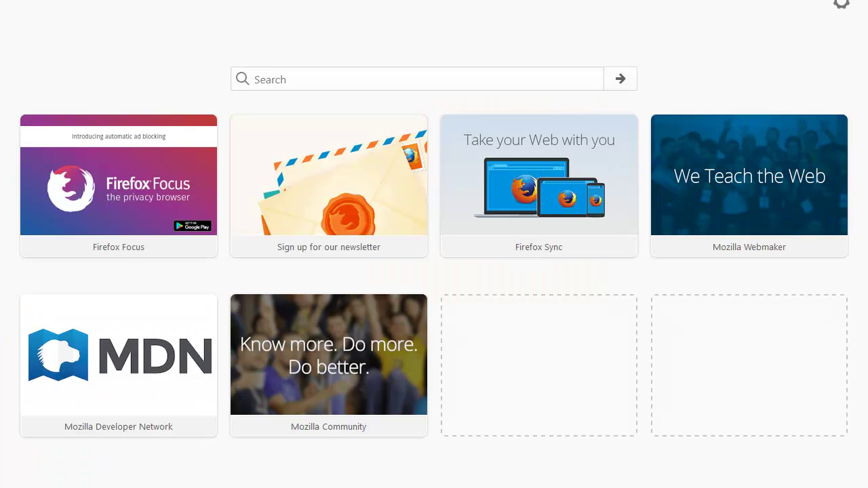
- Go to the Indeed job search site from the recently visited site suggestions
key(Down)
key(Escape)
key(Down)
key(Escape)
key(Down)
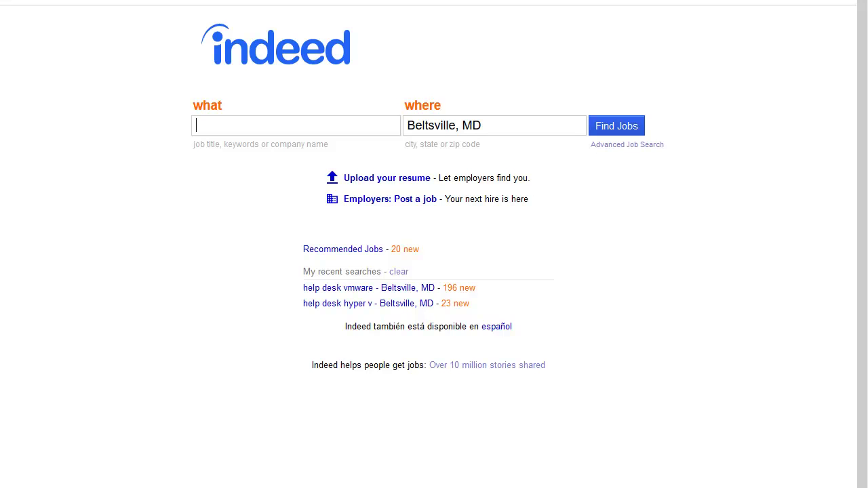
- Search 'help desk hyperv' jobs in Beltsville, MD and scroll through the six results
text(help )
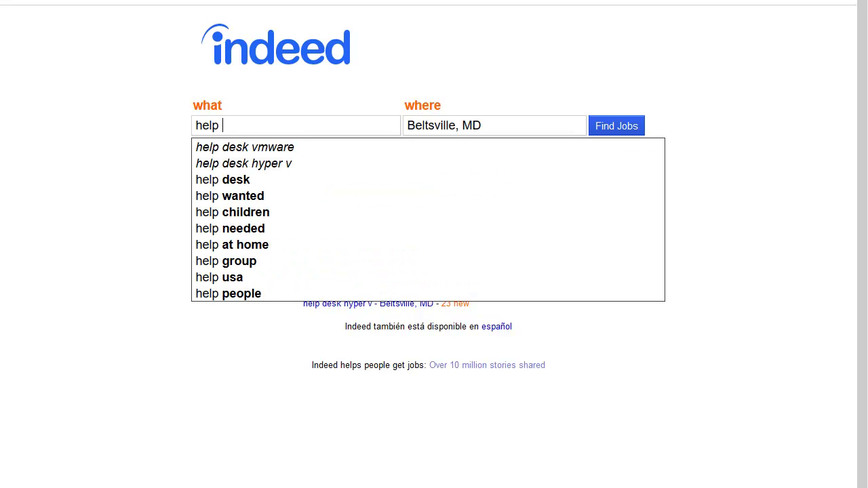
text(desk )
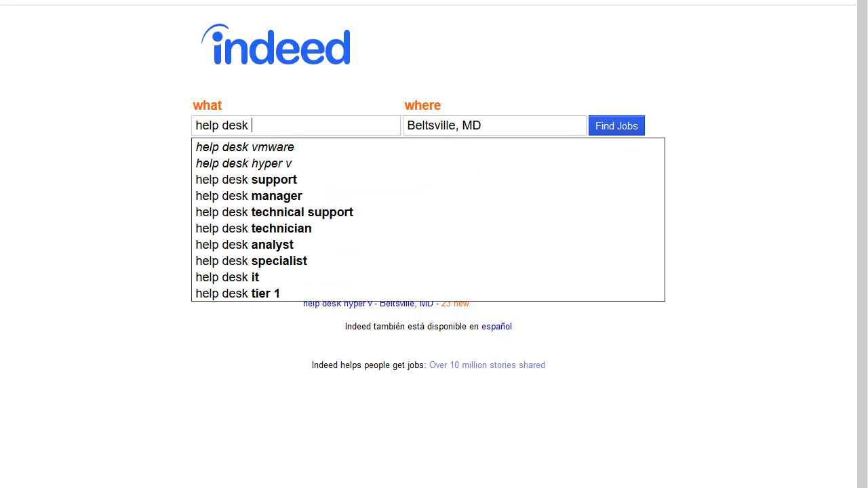
text(hyperv)
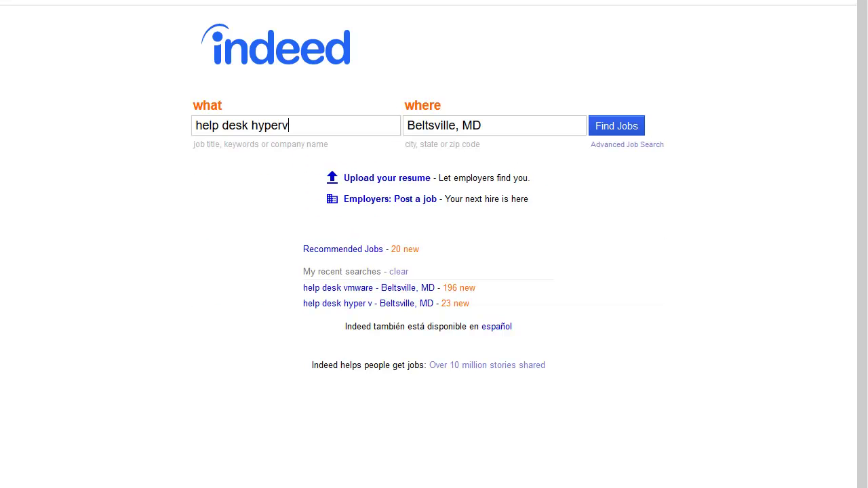
key(Return)
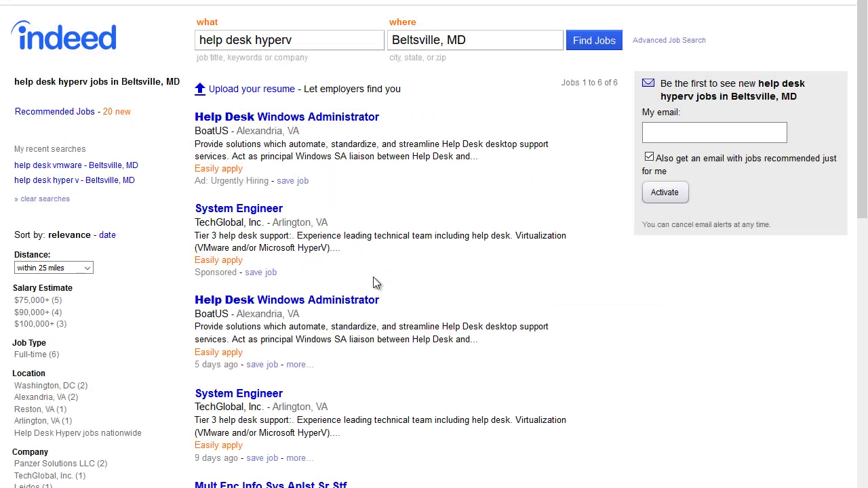
scroll(374, 280, down, 2)
scroll(312, 224, down, 5)
scroll(347, 224, down, 7)
scroll(319, 248, up, 14)
scroll(274, 256, down, 5)
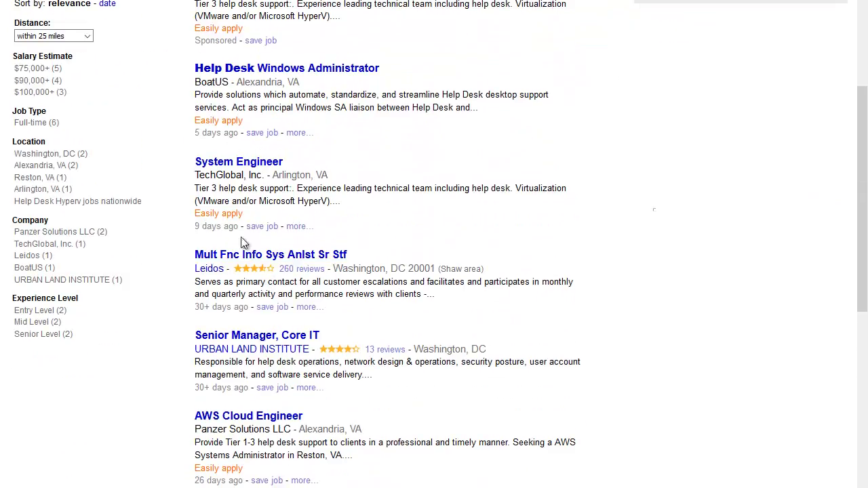
scroll(211, 227, up, 4)
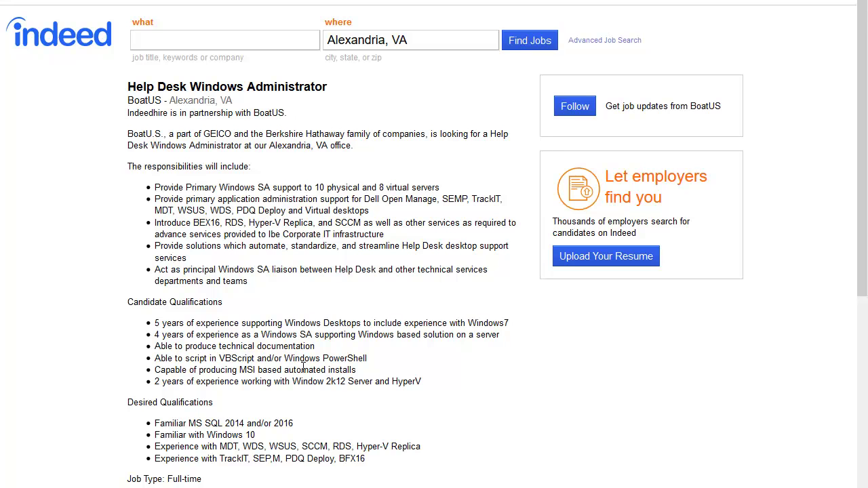
- Highlight the 2-year HyperV requirement, PDQ Deploy and TrackIT in the BoatUS posting
drag(393, 381, 454, 377)
drag(171, 381, 488, 385)
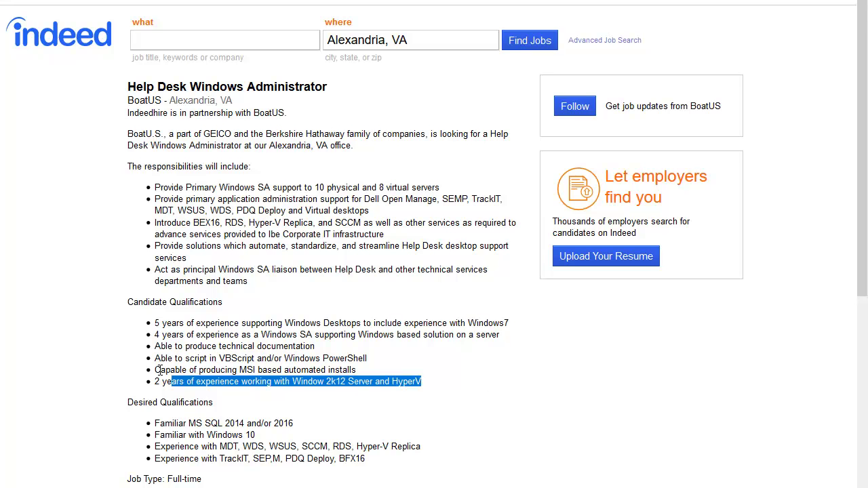
drag(163, 382, 156, 385)
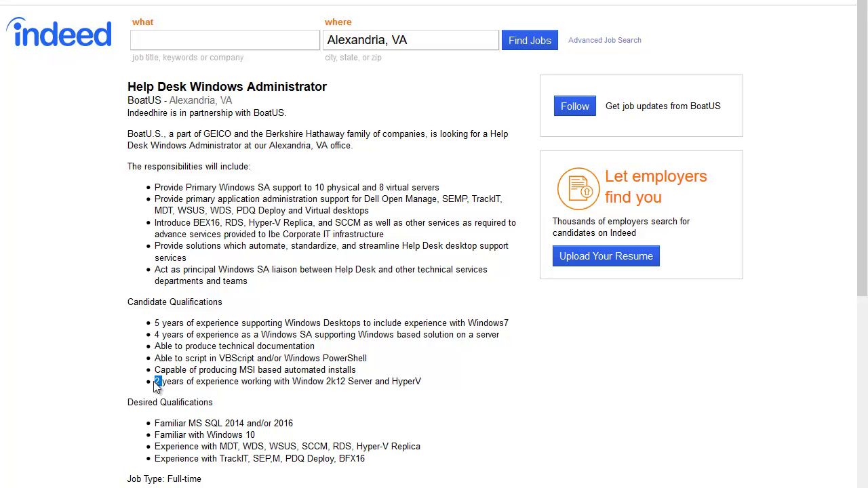
click(174, 402)
drag(163, 384, 140, 387)
drag(422, 386, 393, 388)
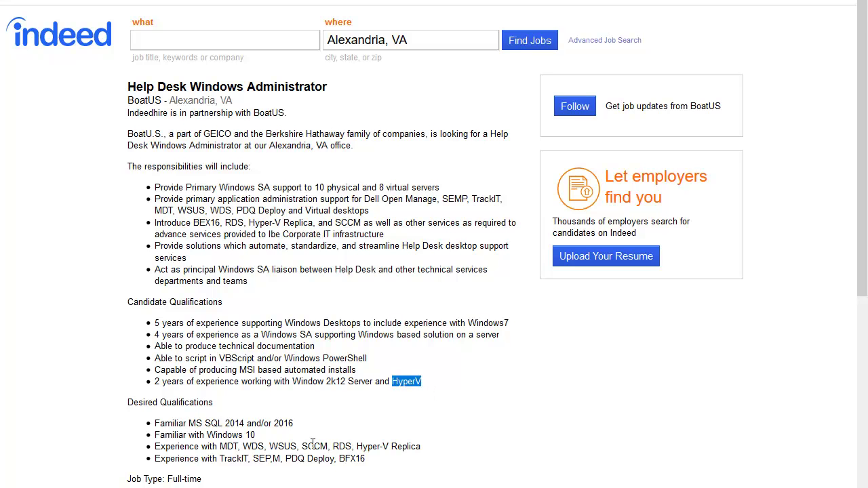
mouse_move(329, 447)
mouse_down()
mouse_move(245, 447)
mouse_move(333, 459)
mouse_up()
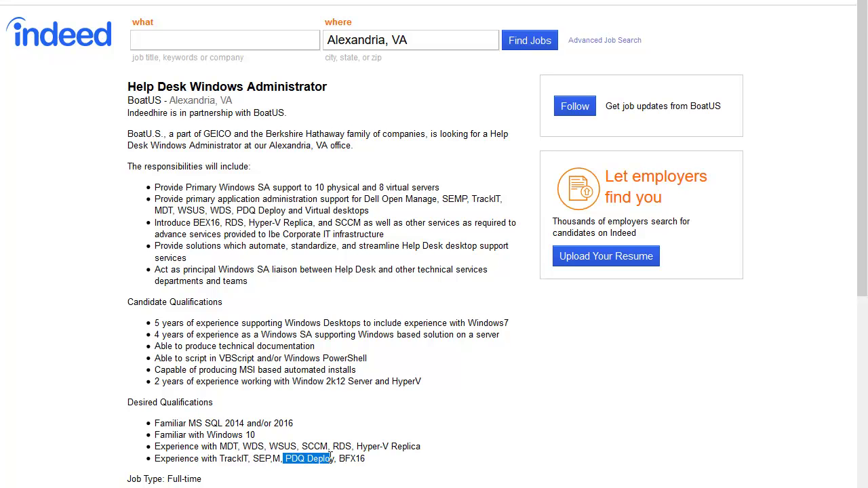
drag(251, 458, 210, 459)
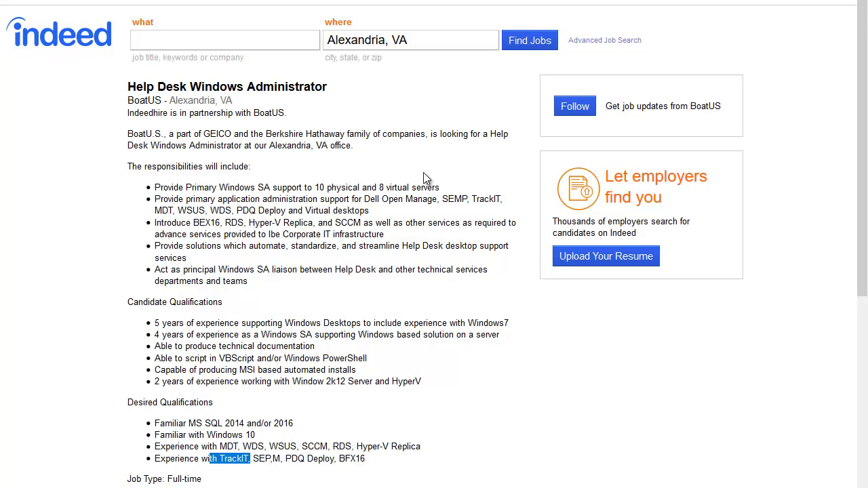
- Return to the results and change the search to 'help desk vmware'
key(alt+Left)
scroll(382, 260, up, 2)
drag(293, 40, 255, 42)
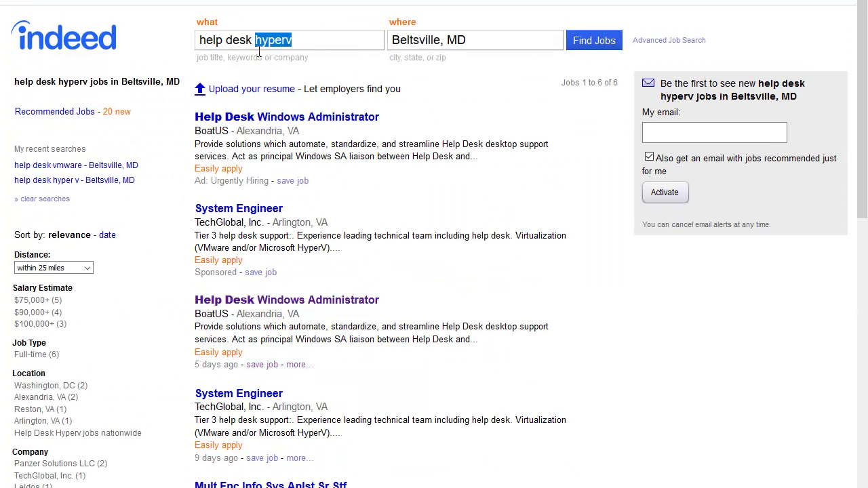
text(vmw)
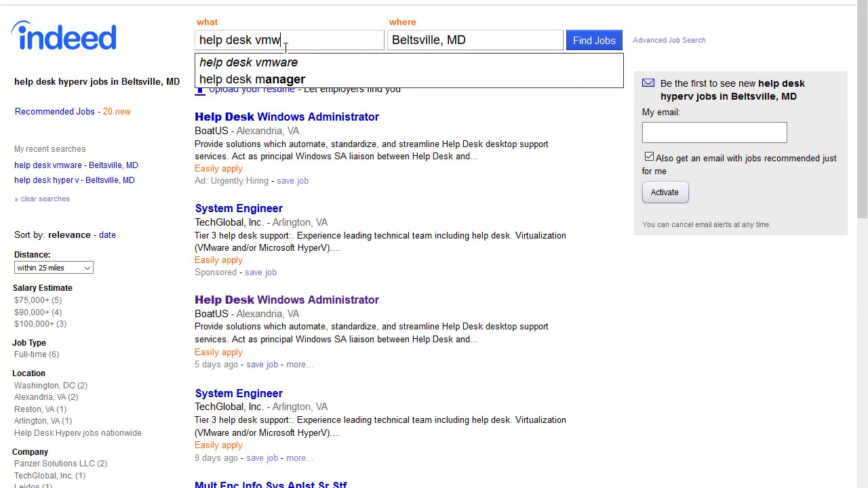
text(are)
key(Return)
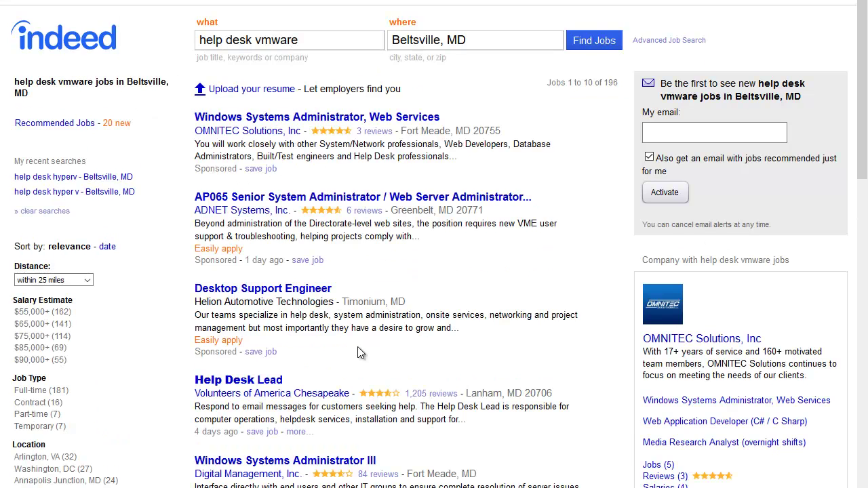
- Open the Desktop Support Engineer posting and highlight the GPO and Cisco device skills
scroll(248, 351, down, 2)
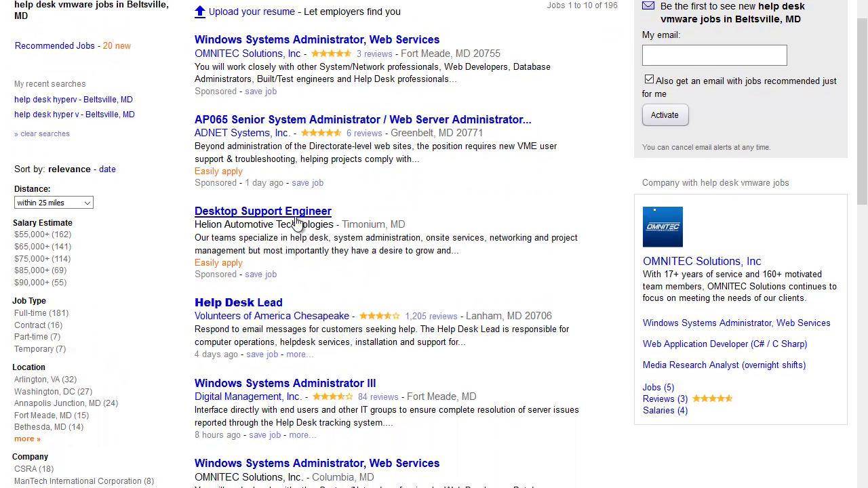
scroll(321, 339, down, 2)
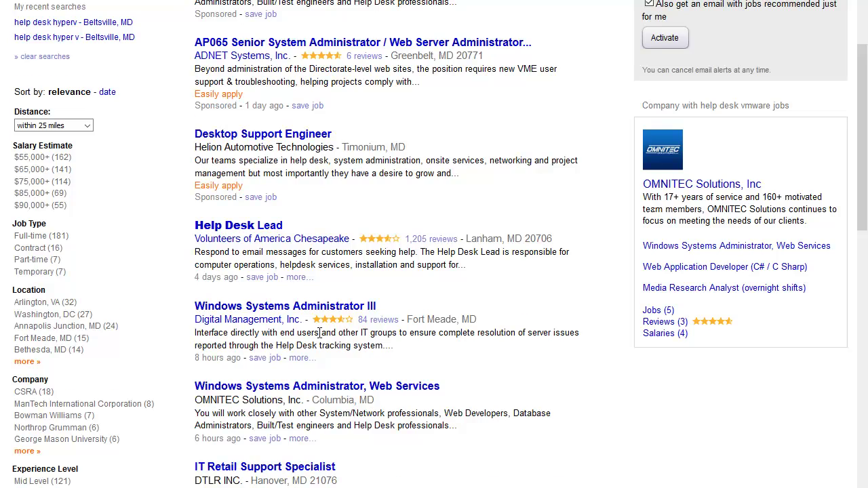
scroll(321, 340, down, 2)
click(281, 59)
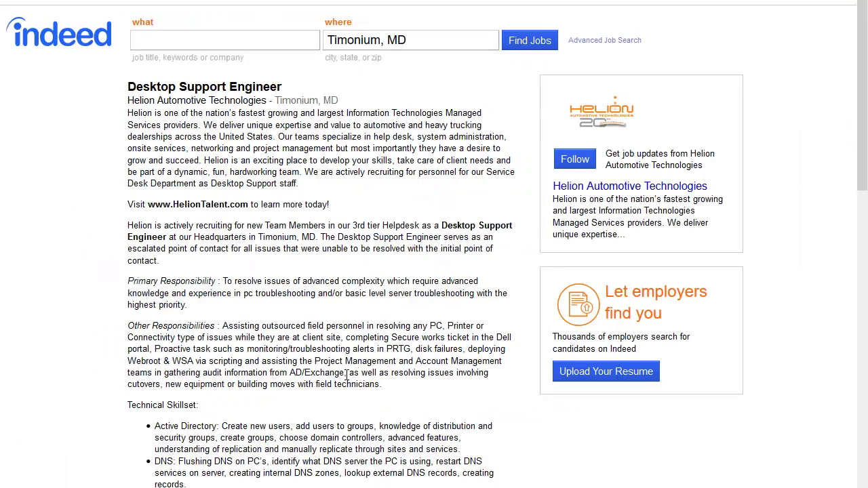
scroll(347, 375, down, 6)
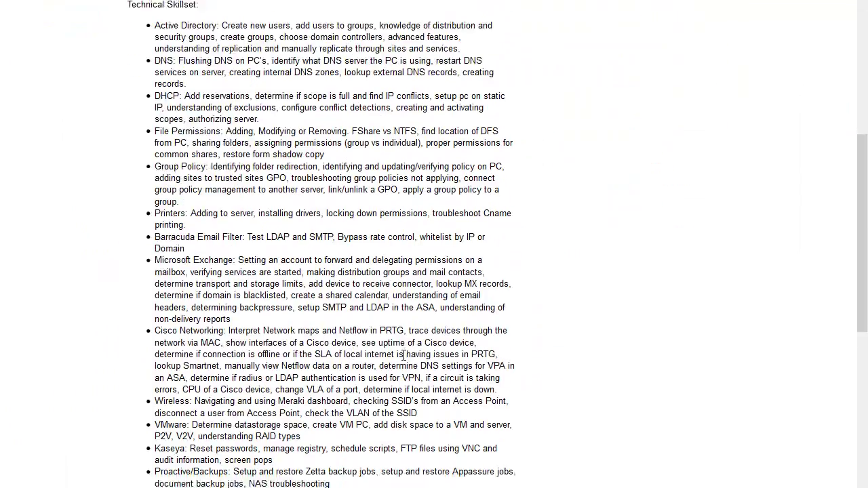
scroll(422, 356, down, 2)
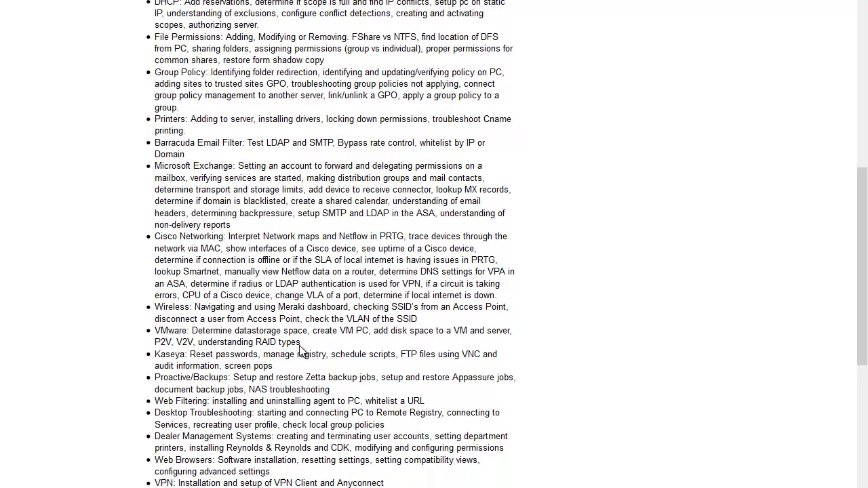
scroll(350, 365, down, 1)
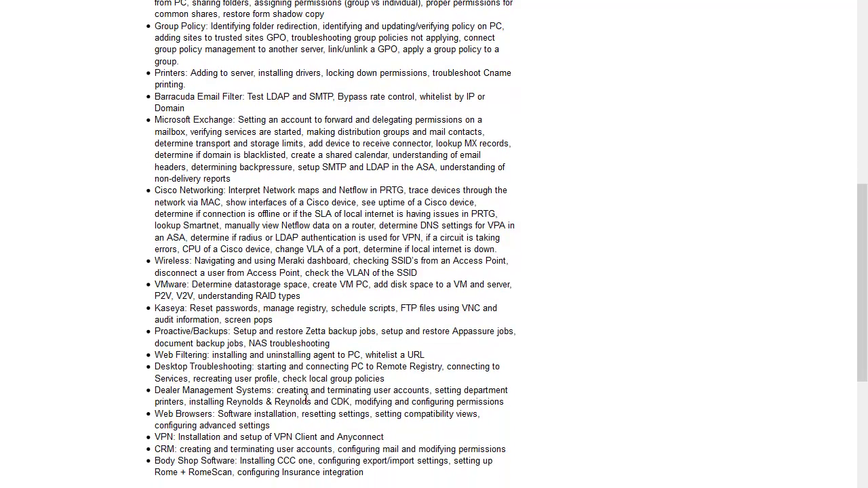
scroll(306, 400, up, 3)
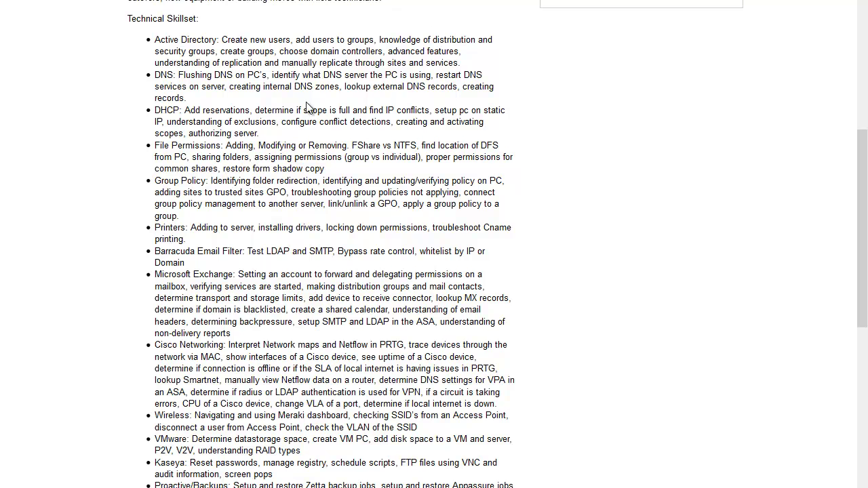
drag(398, 205, 374, 205)
drag(304, 357, 497, 361)
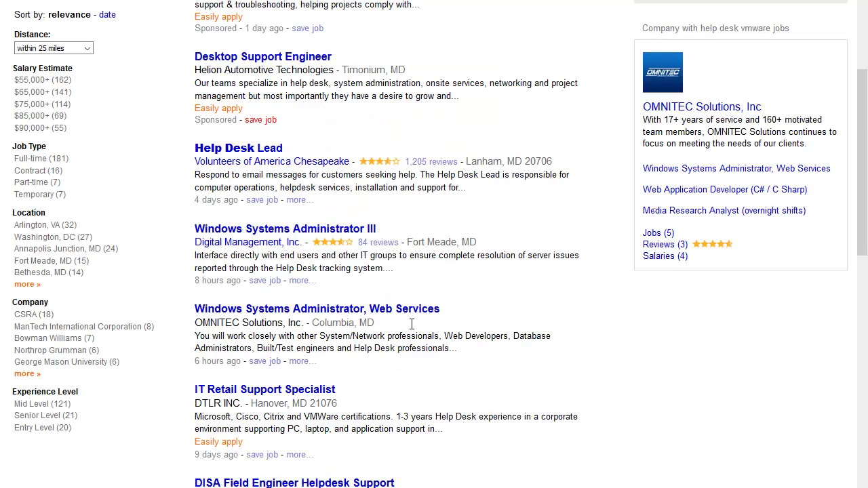
- Scroll to the Desktop Support Technician posting's Position Requirements section
scroll(396, 413, down, 5)
scroll(388, 407, down, 1)
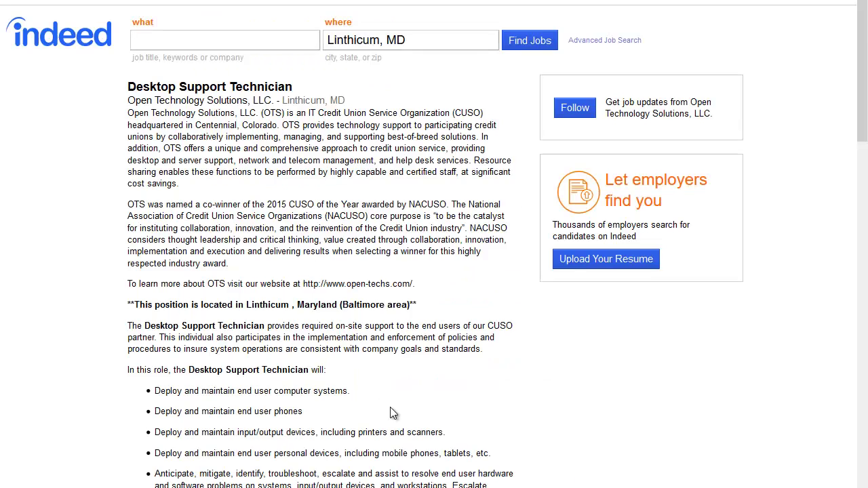
scroll(390, 407, down, 6)
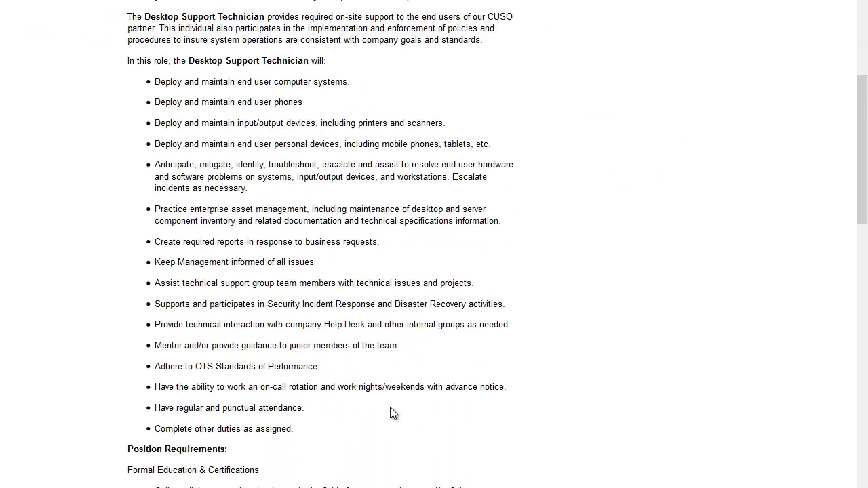
scroll(390, 407, down, 5)
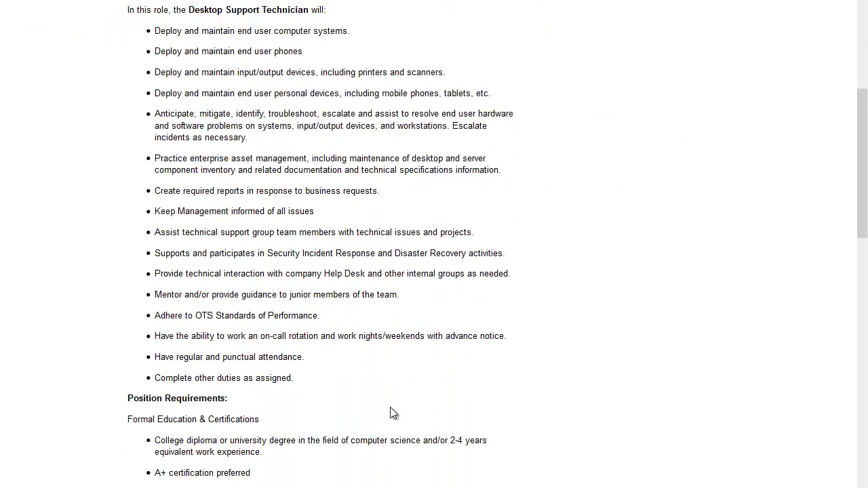
scroll(390, 412, down, 5)
scroll(285, 400, down, 5)
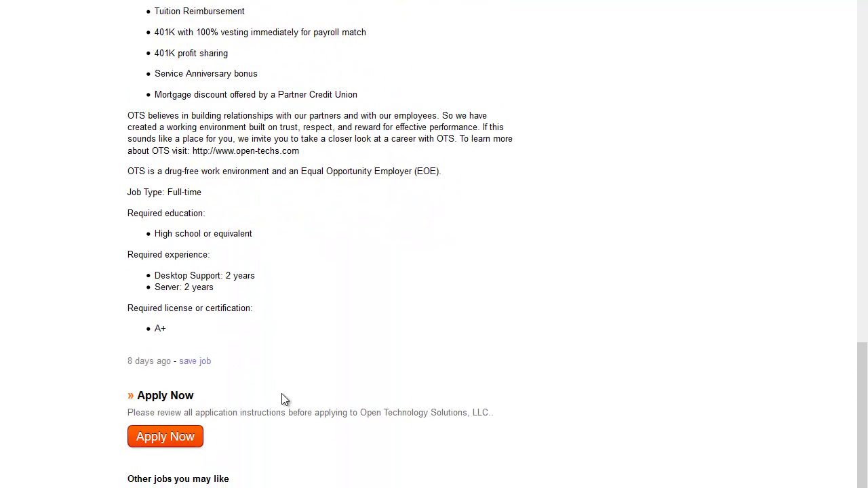
scroll(282, 398, up, 15)
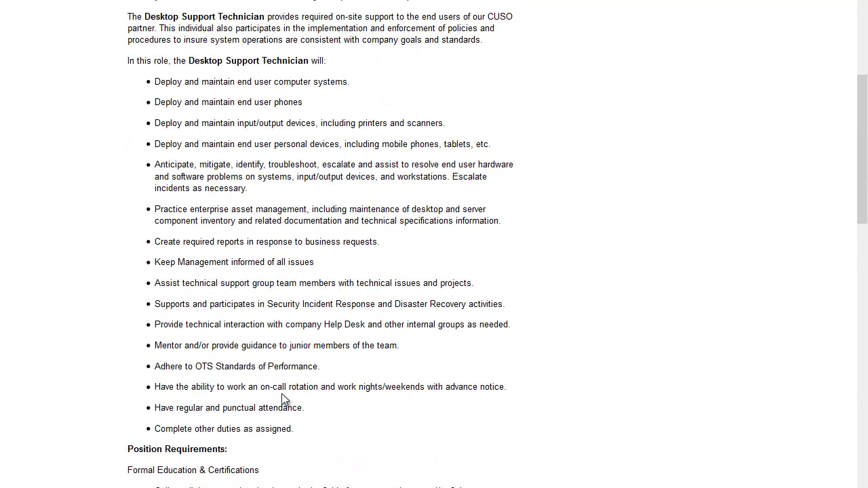
scroll(284, 400, down, 2)
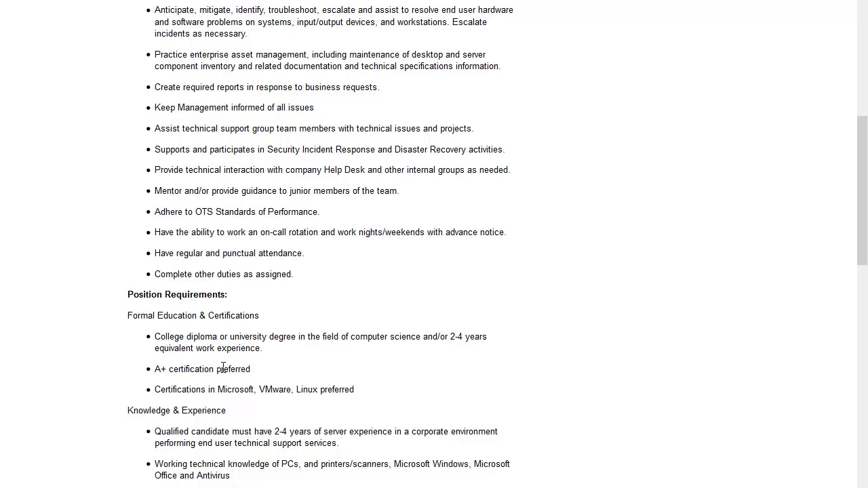
- Highlight 'VMware' and the Microsoft, VMware and Linux certifications requirement, then clear it
double_click(292, 389)
drag(261, 390, 290, 390)
drag(183, 390, 114, 361)
click(180, 388)
scroll(335, 384, down, 2)
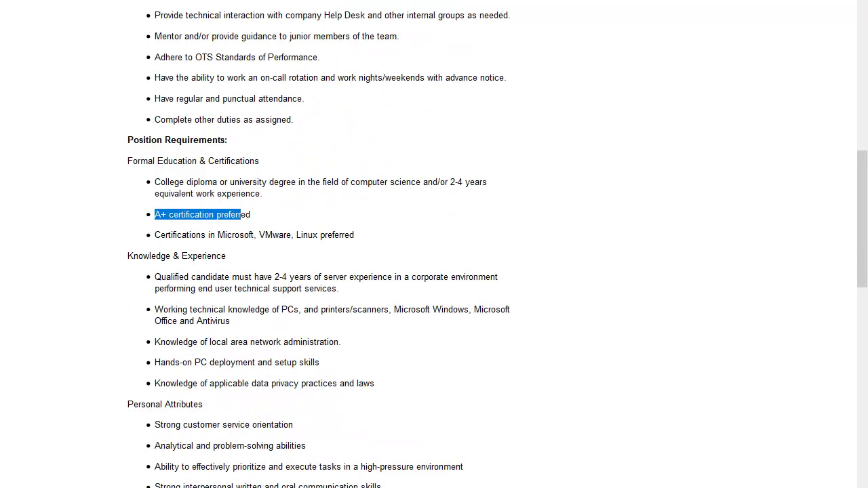
scroll(377, 128, up, 10)
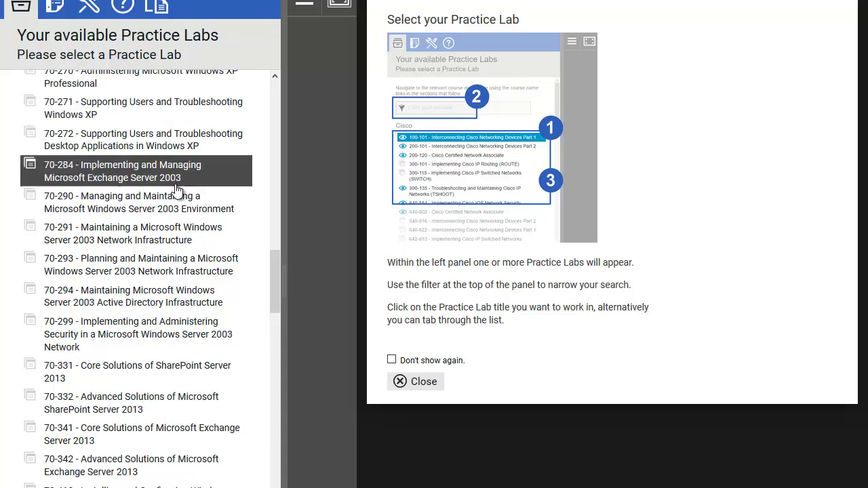
- Scroll the JobSkillShare Practice Labs page up to its Sign In link
scroll(188, 242, up, 10)
scroll(190, 243, up, 3)
scroll(227, 248, down, 4)
scroll(219, 277, up, 2)
scroll(90, 168, up, 2)
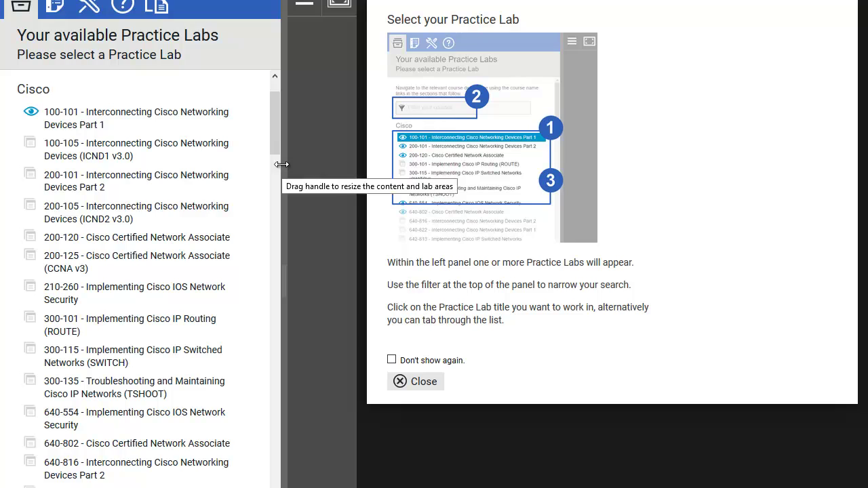
- Scroll the lab list down to VMware and open the VCP6DC Data Center Virtualization lab
drag(278, 127, 275, 487)
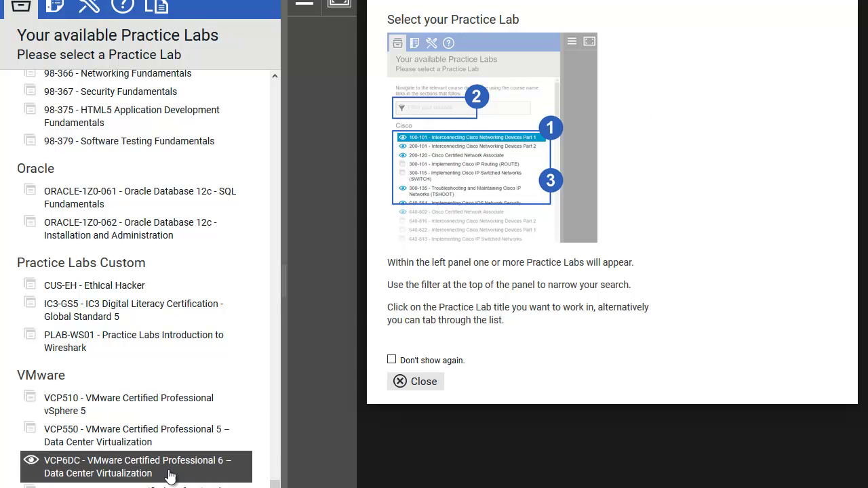
click(83, 475)
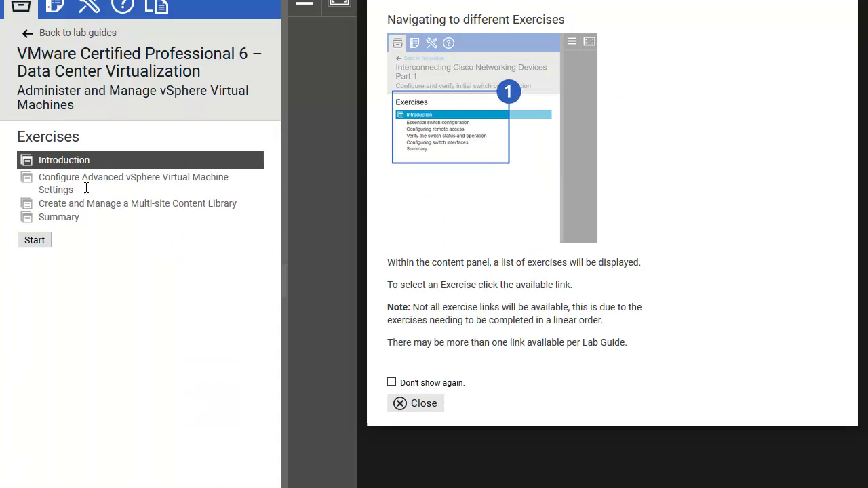
- Start the lab and wait for the device list to load
click(31, 240)
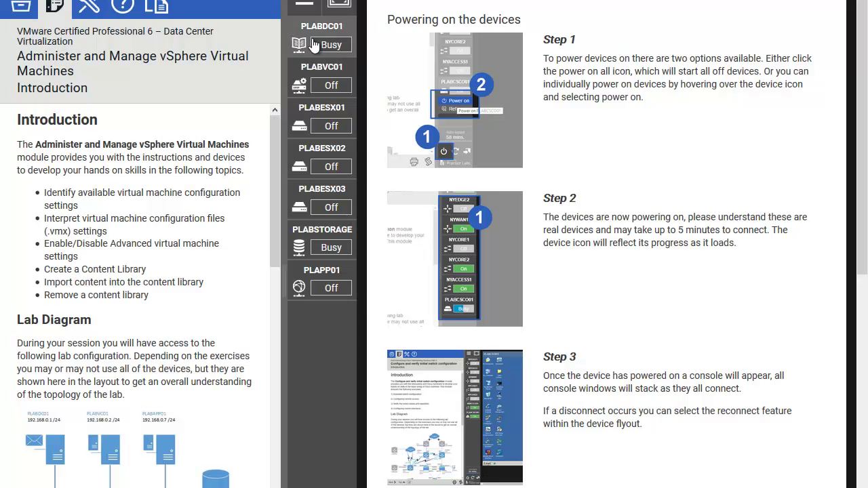
mouse_move(300, 120)
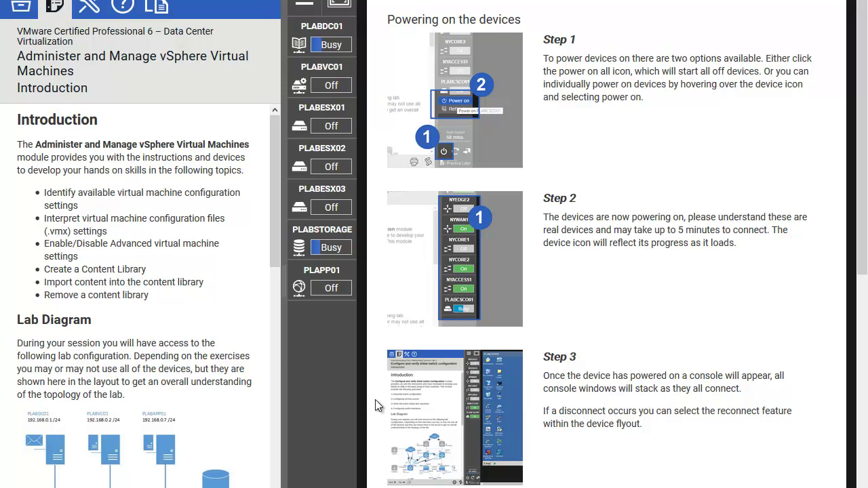
mouse_move(309, 92)
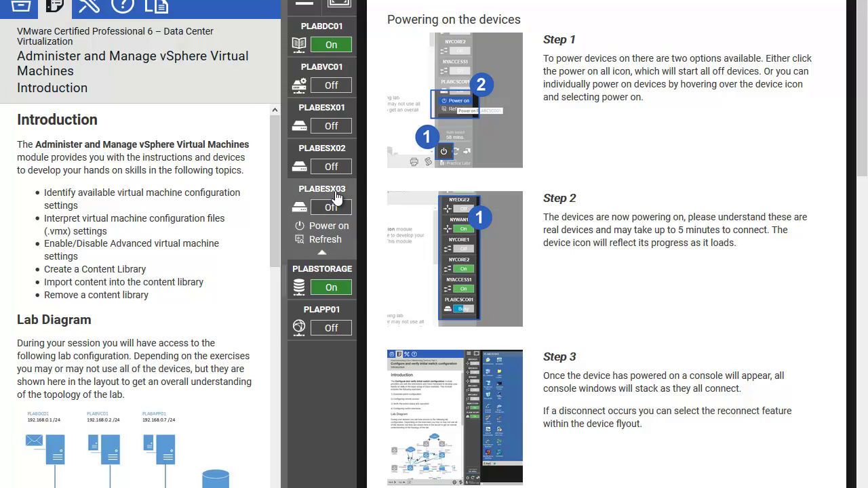
mouse_move(317, 82)
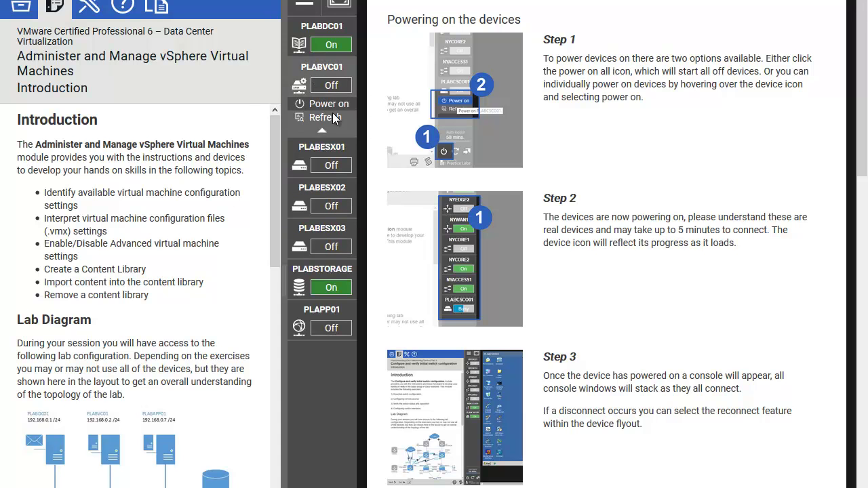
mouse_move(334, 157)
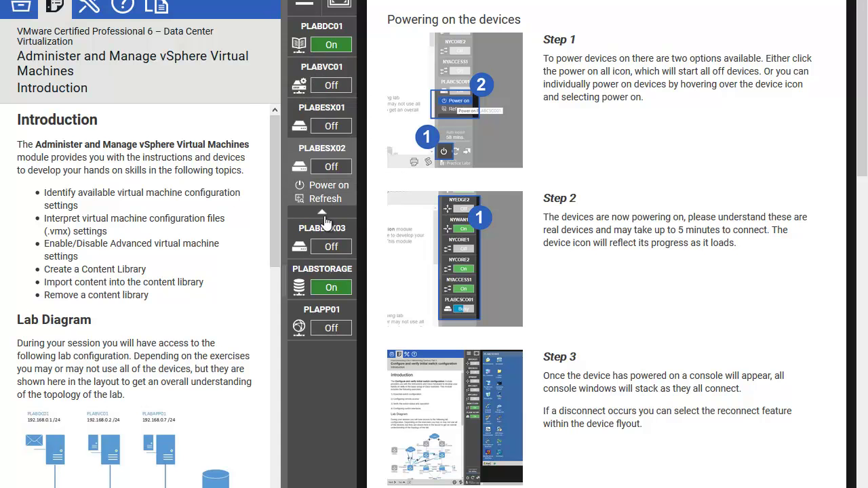
mouse_move(318, 251)
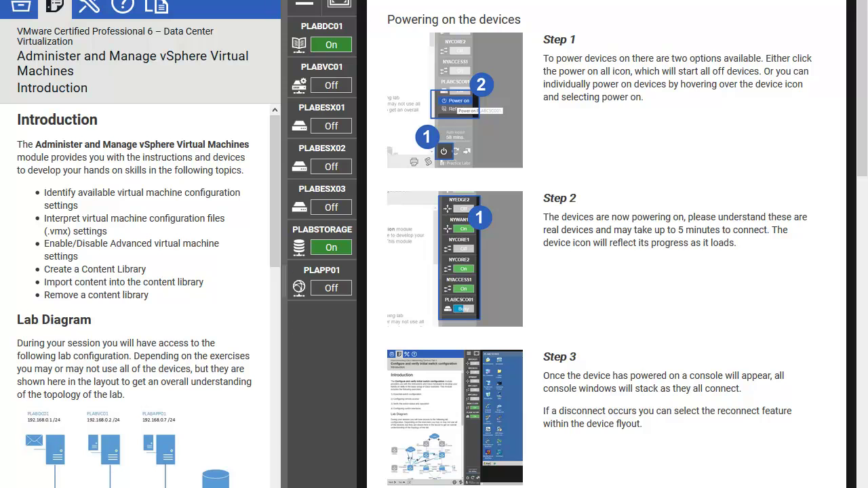
- Open PLABDC01's console and check the PLABVC01 and PLABESX01 power options
click(298, 44)
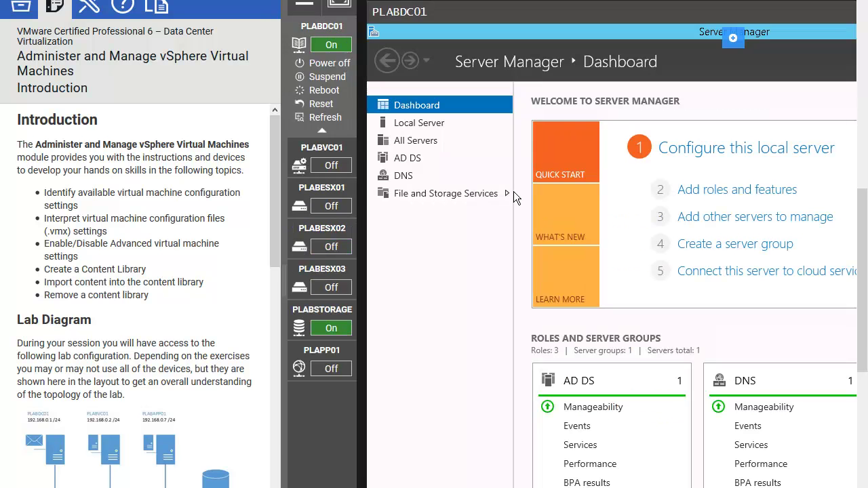
click(326, 145)
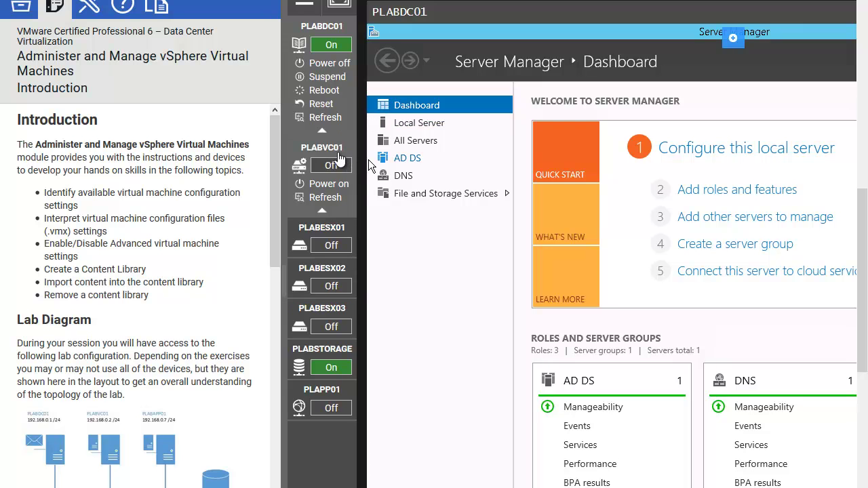
mouse_move(342, 233)
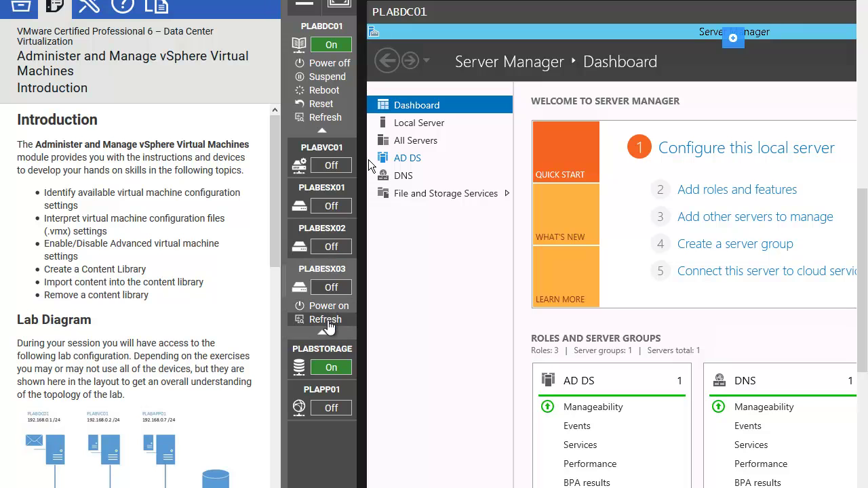
scroll(134, 395, down, 2)
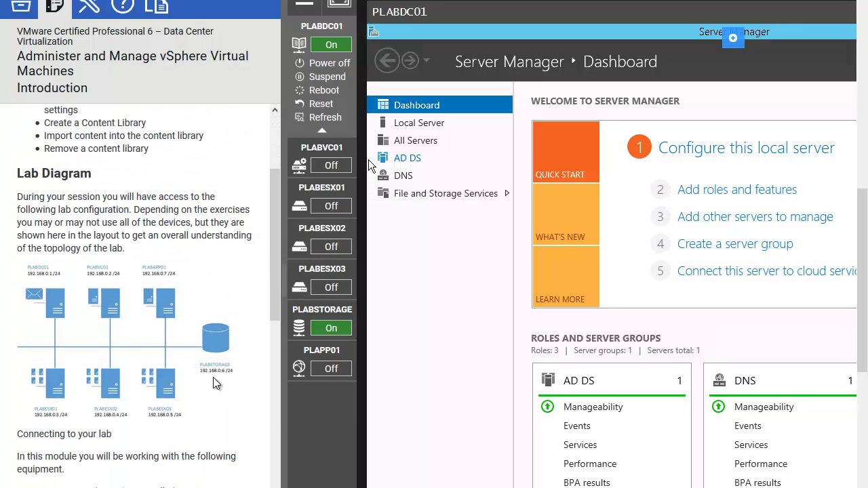
scroll(202, 405, down, 4)
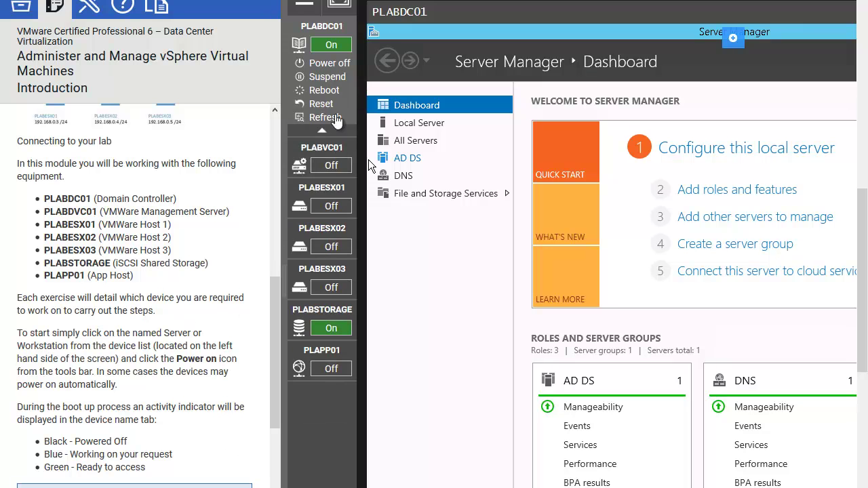
click(333, 198)
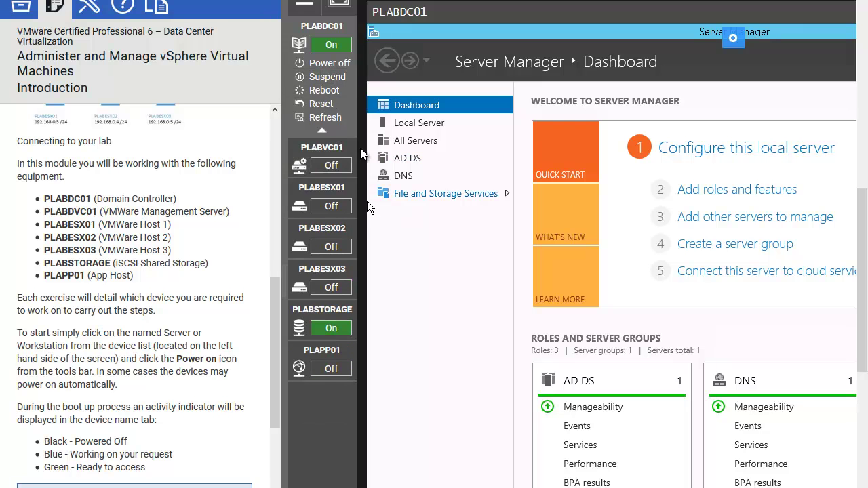
click(331, 166)
click(327, 237)
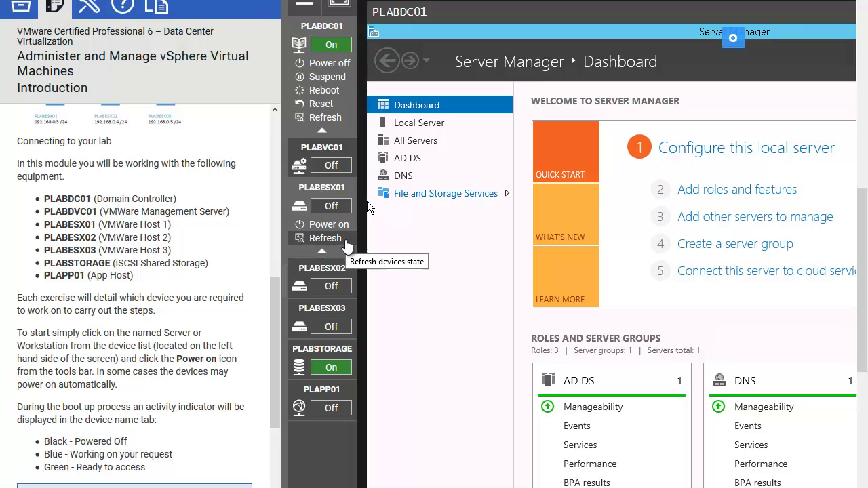
click(346, 238)
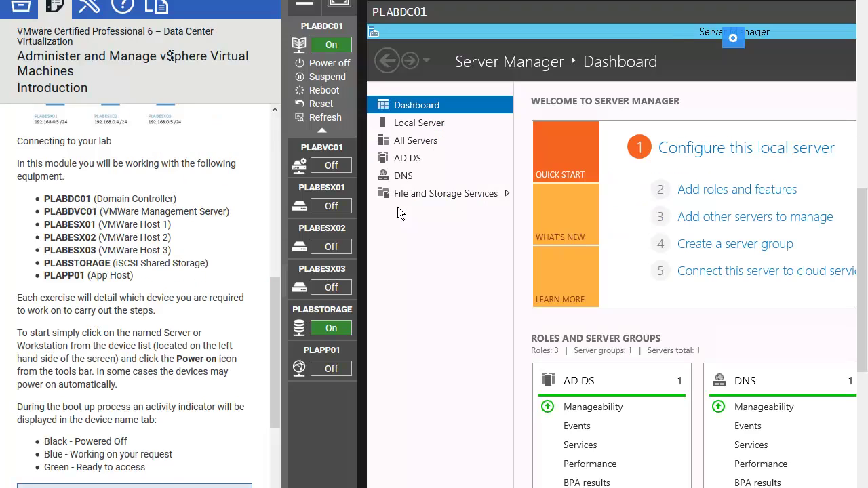
- Leave the lab exercises for the lab guides, then return to the full Practice Labs list
scroll(103, 156, up, 10)
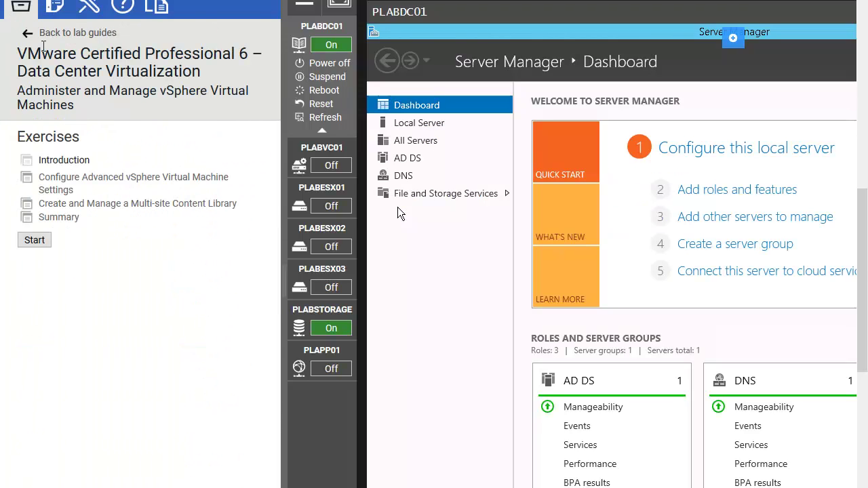
click(41, 34)
scroll(103, 161, up, 3)
scroll(104, 160, up, 1)
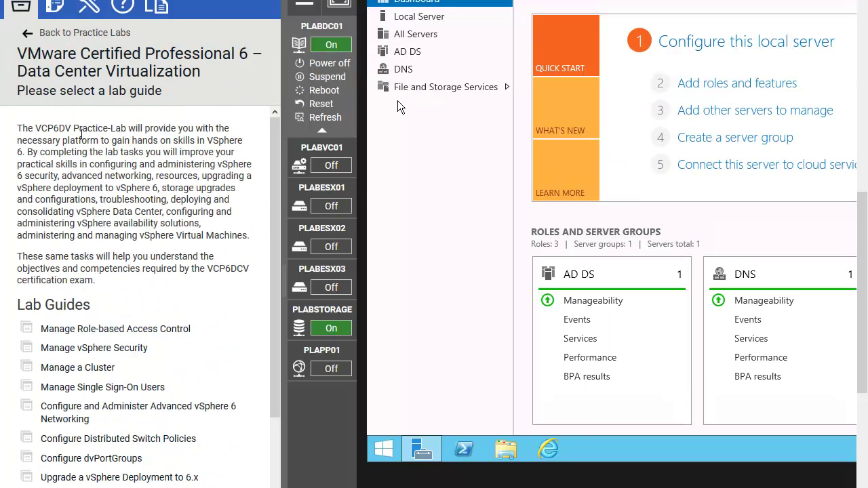
click(36, 31)
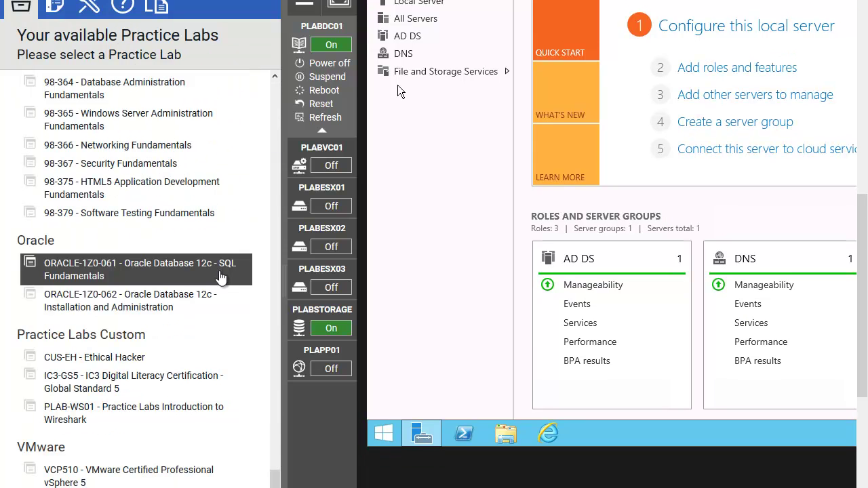
scroll(274, 475, up, 2)
scroll(203, 467, down, 4)
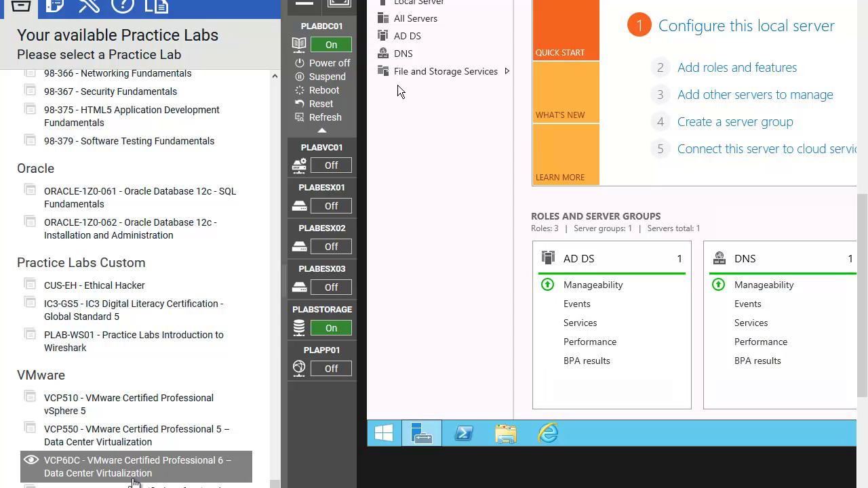
scroll(112, 393, up, 3)
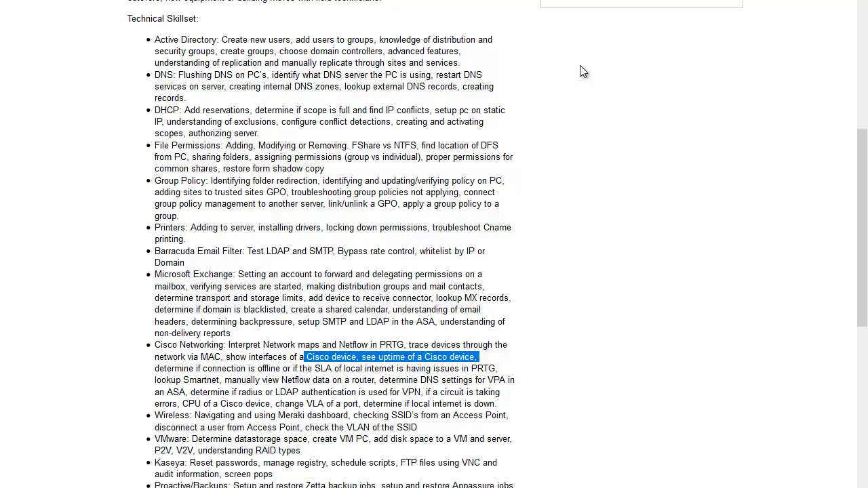
- Leave the JOB Skills Share Created playlists page for the JobSkillShare Practice Labs console
scroll(583, 71, up, 6)
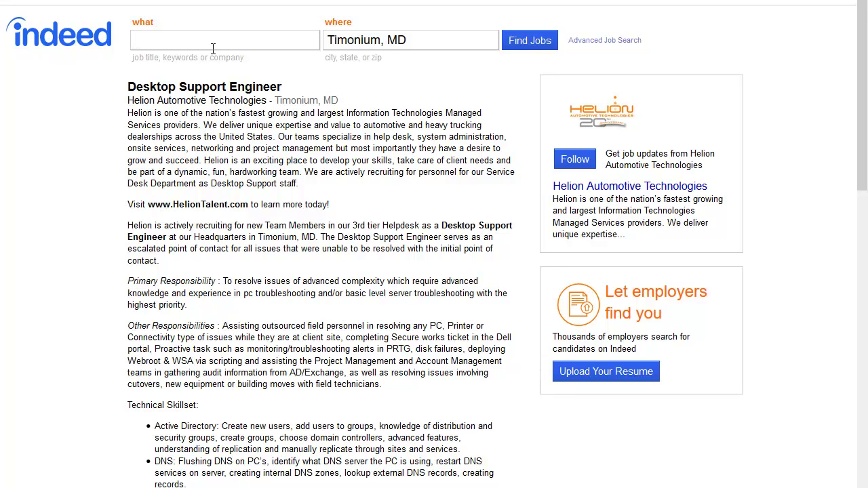
click(213, 48)
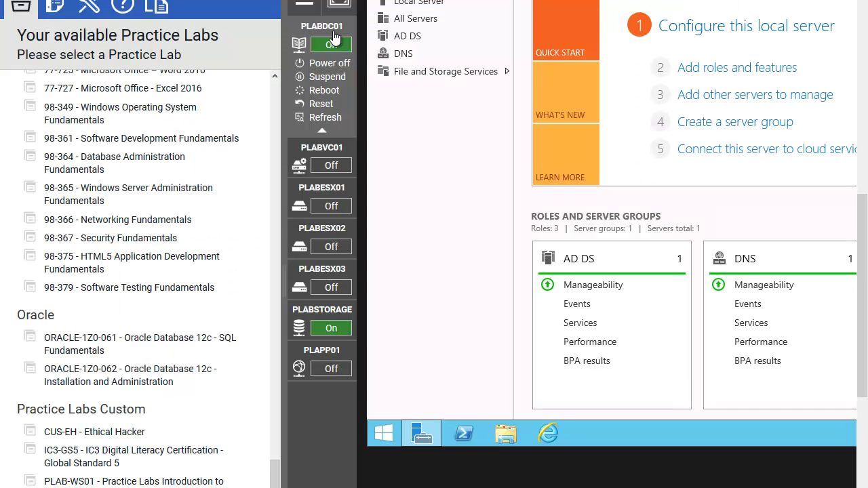
- Expand the Power on/Refresh menus for the powered-off PLABVC01, PLABESX01 and PLABESX02 machines
click(325, 155)
click(325, 231)
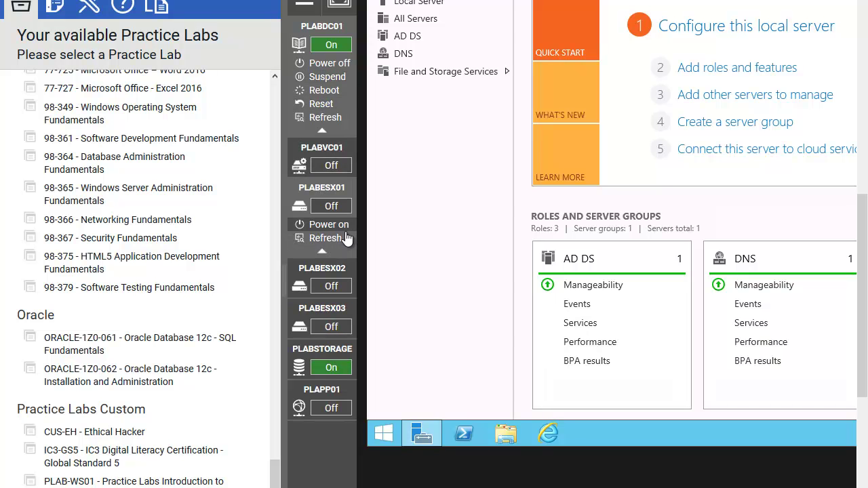
click(321, 270)
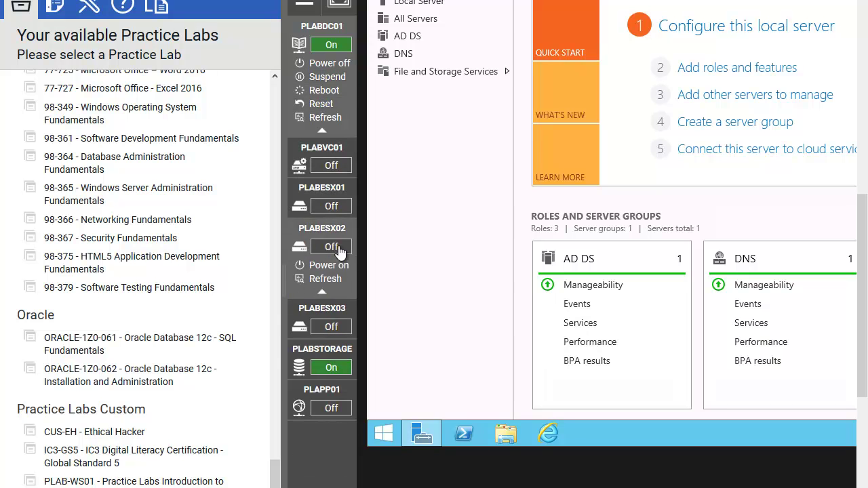